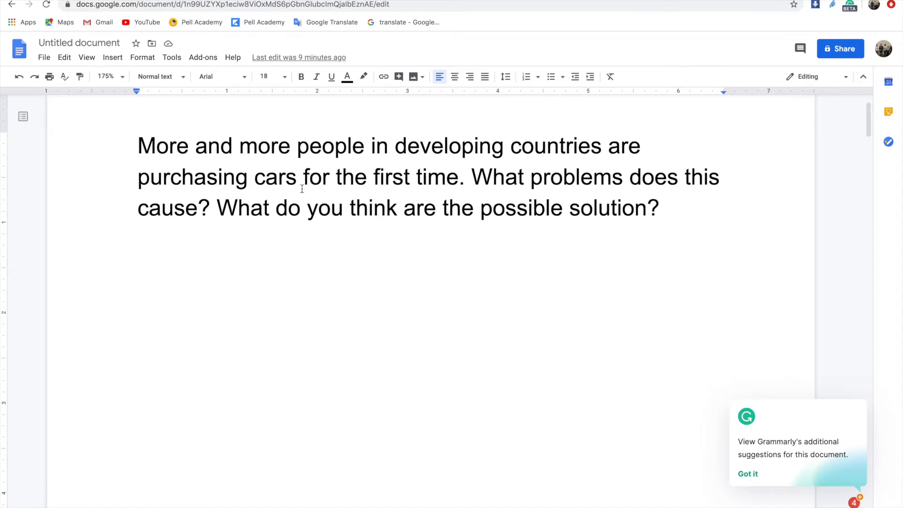
# Examine the essay prompt's opening statement and the question about problems that follows it
pyautogui.click(669, 212)
pyautogui.click(136, 145)
pyautogui.moveTo(136, 144); pyautogui.dragTo(460, 181)
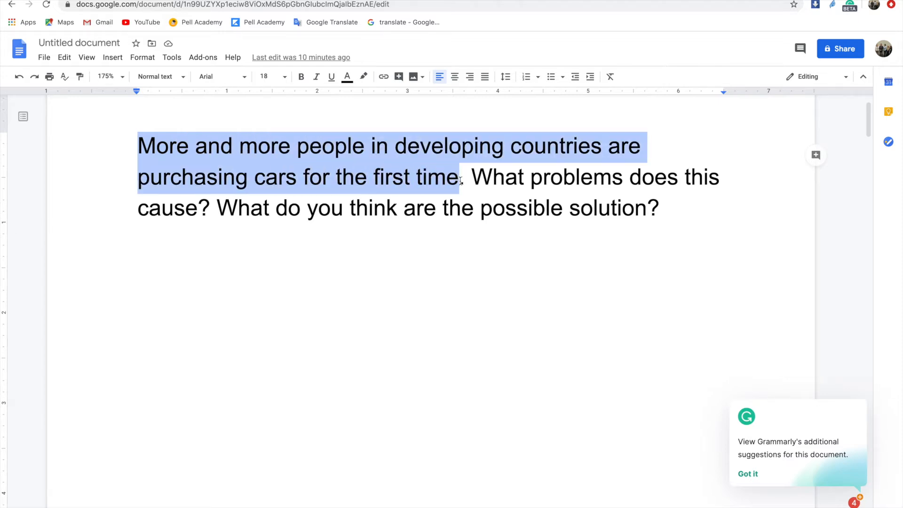
pyautogui.moveTo(471, 183); pyautogui.dragTo(599, 177)
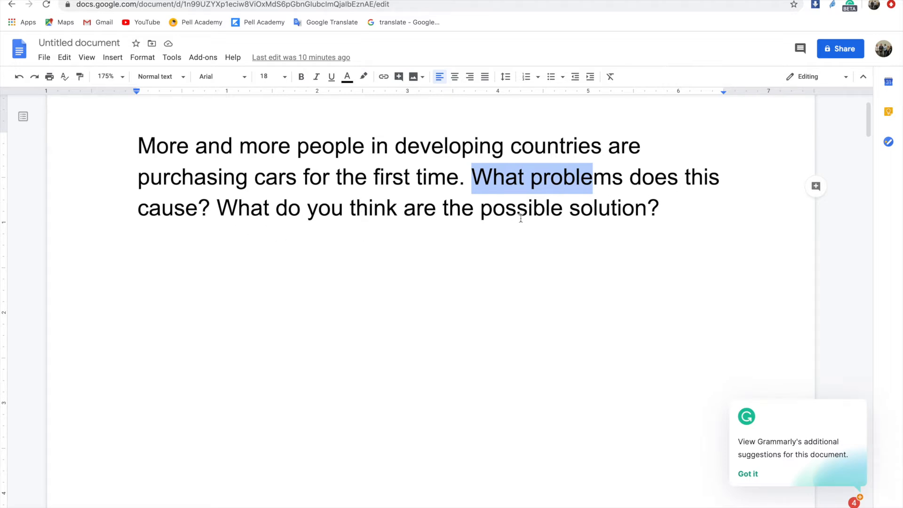
pyautogui.click(669, 208)
pyautogui.press('Return')
pyautogui.press('Return')
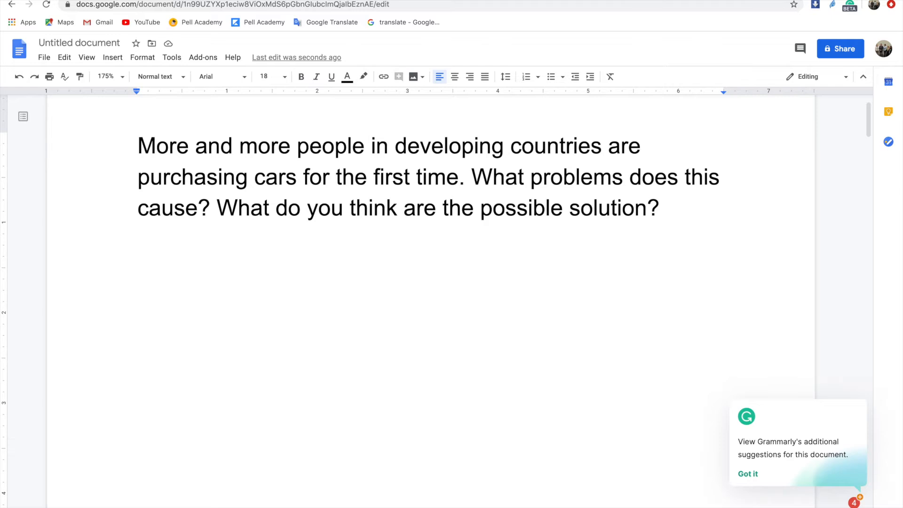
pyautogui.press('BackSpace')
pyautogui.press('BackSpace')
pyautogui.write('man')
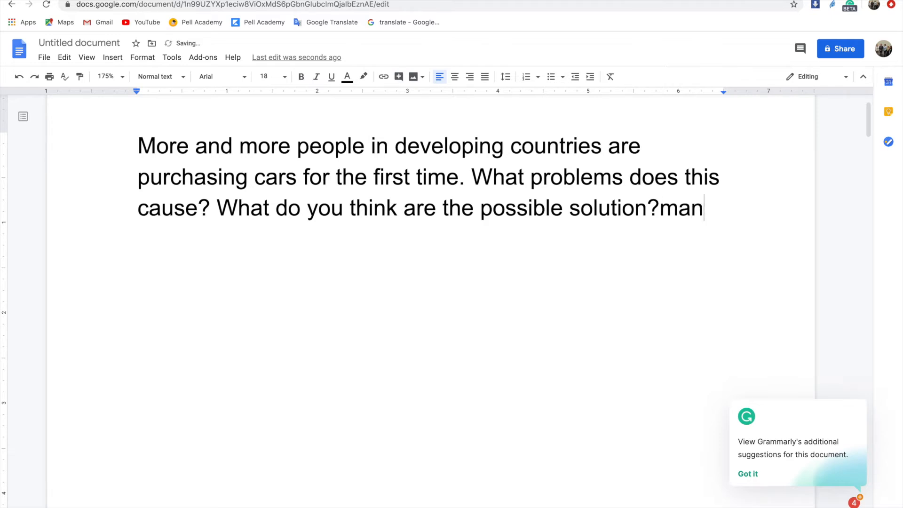
pyautogui.press('BackSpace')
pyautogui.press('BackSpace')
pyautogui.press('BackSpace')
# Begin a paragraph: "Many citizen of economical nation buy they own car for the first time. The main problem this causes is traffic jump and the viable solution"
pyautogui.press('Return')
pyautogui.press('Return')
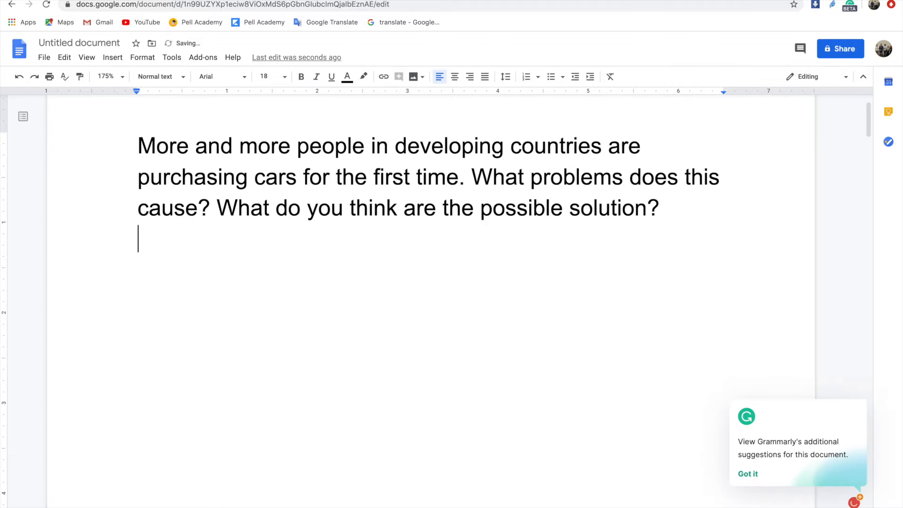
pyautogui.write('manu')
pyautogui.press('BackSpace')
pyautogui.write('y citixe')
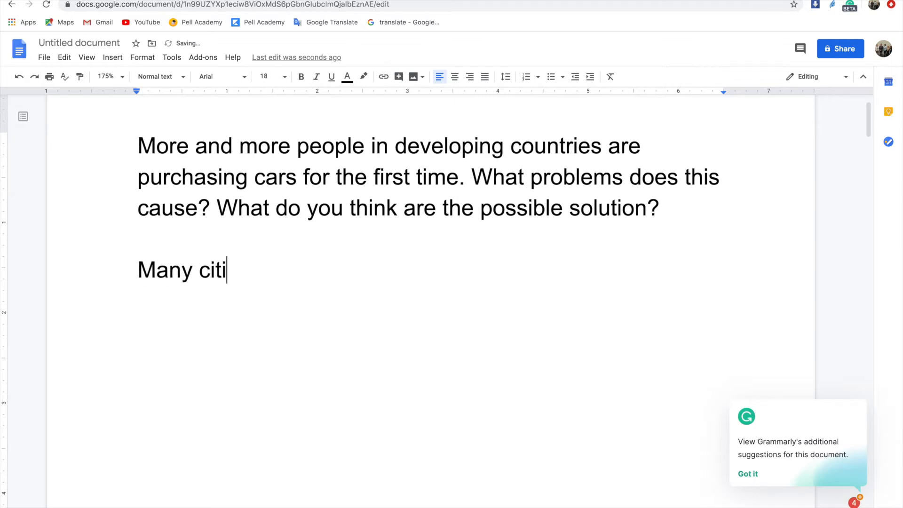
pyautogui.press('BackSpace')
pyautogui.press('BackSpace')
pyautogui.write('zen of economical ao')
pyautogui.press('BackSpace')
pyautogui.press('BackSpace')
pyautogui.write('county')
pyautogui.press('BackSpace')
pyautogui.write('ry')
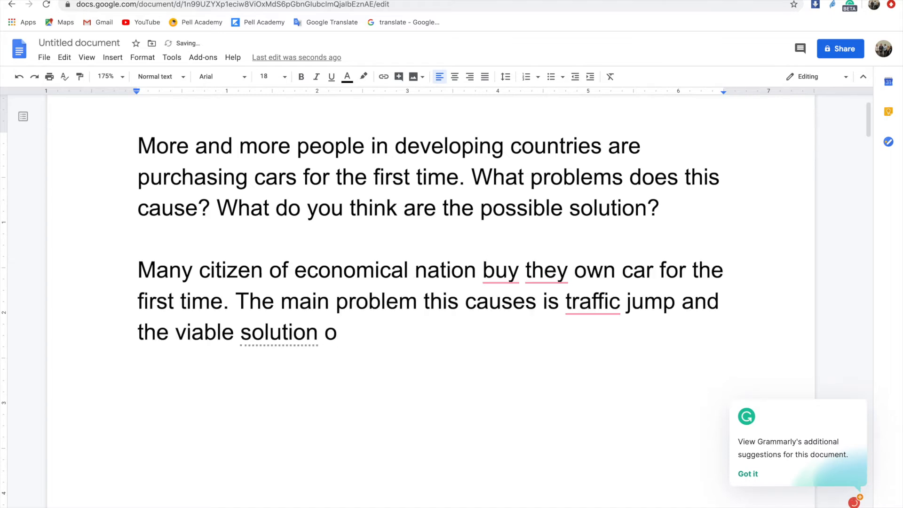
# Finish the paragraph's second sentence with "is developing public transportation by goverment policies."
pyautogui.press('BackSpace')
pyautogui.write('is developp')
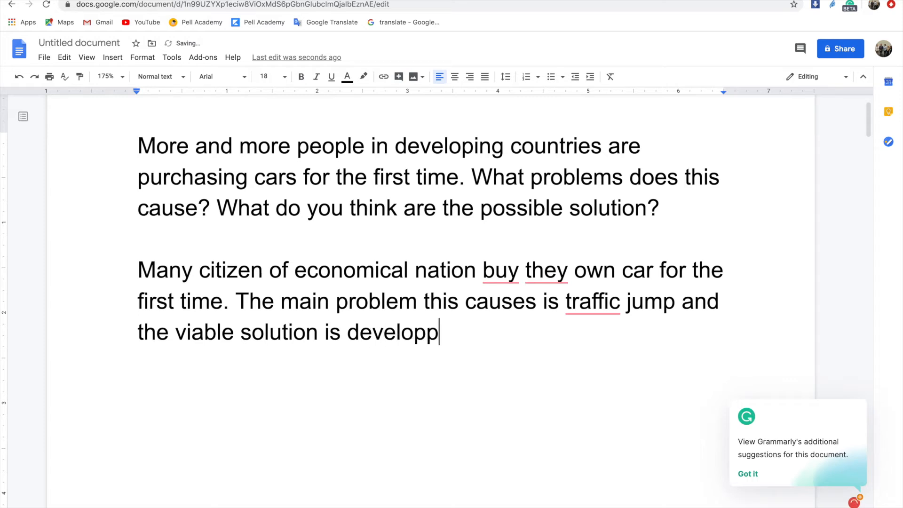
pyautogui.press('BackSpace')
pyautogui.write('ing public transportation by goverment polici')
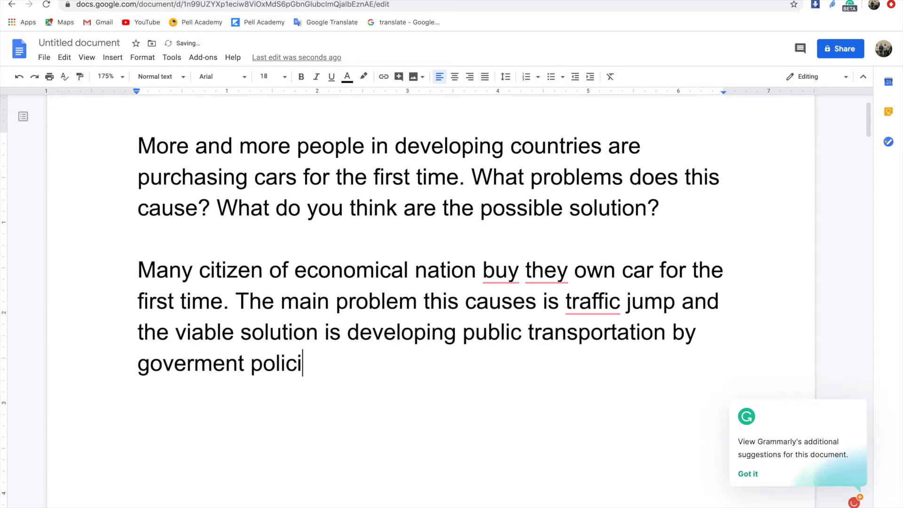
pyautogui.write('es.')
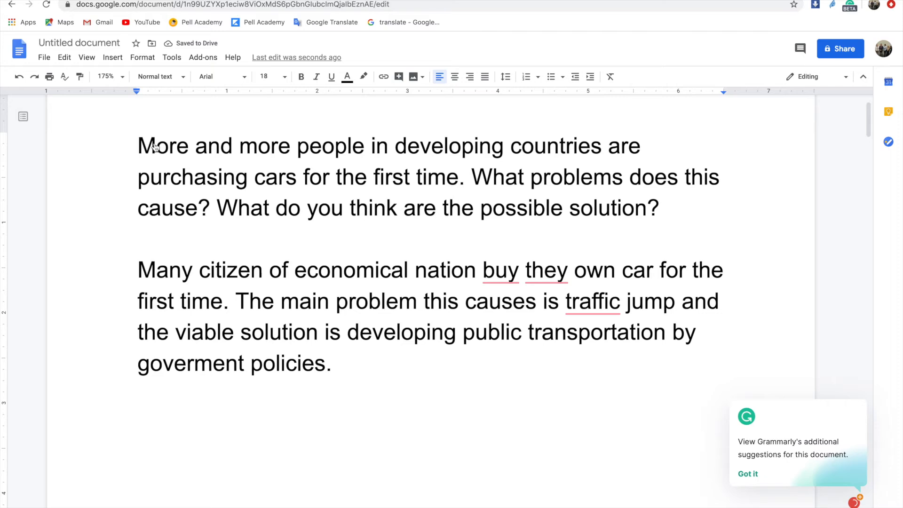
# Compare the prompt's opening statement with its paraphrase at the start of the new paragraph
pyautogui.moveTo(138, 146); pyautogui.dragTo(380, 170)
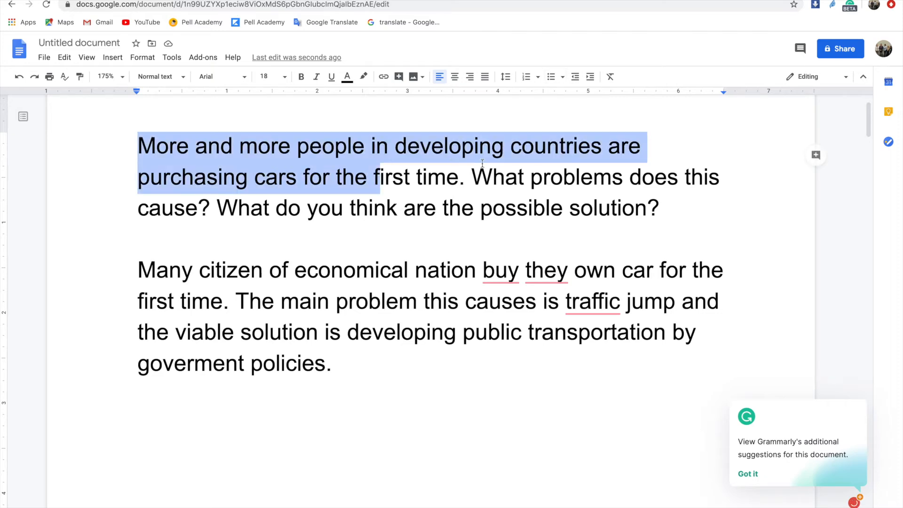
pyautogui.click(459, 179)
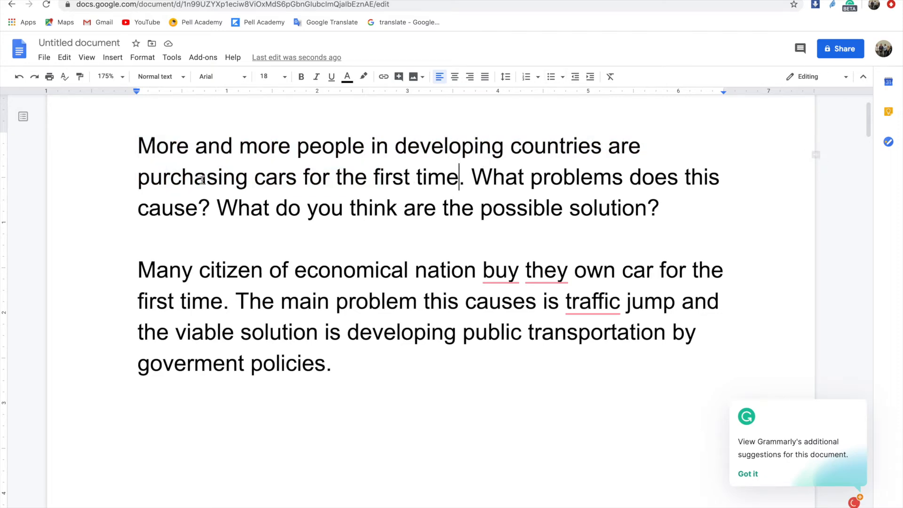
pyautogui.moveTo(137, 147); pyautogui.dragTo(458, 174)
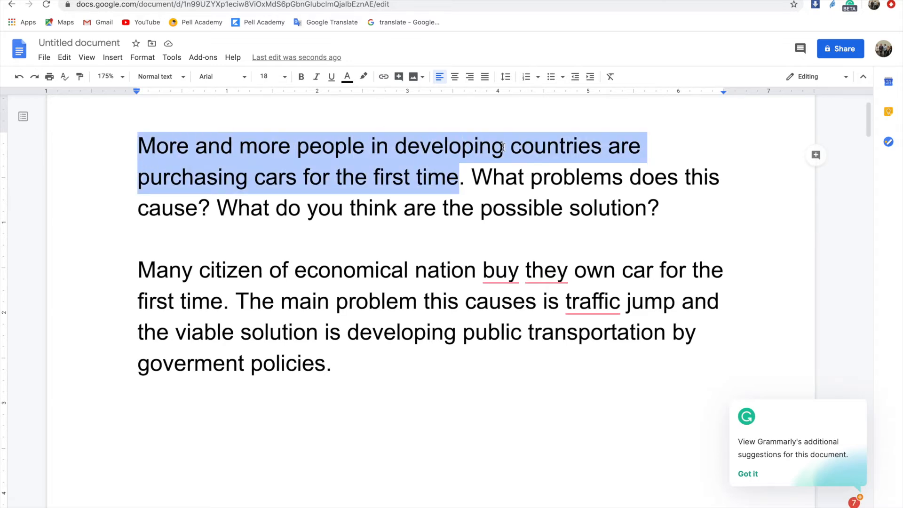
pyautogui.click(137, 277)
pyautogui.moveTo(154, 273); pyautogui.dragTo(474, 266)
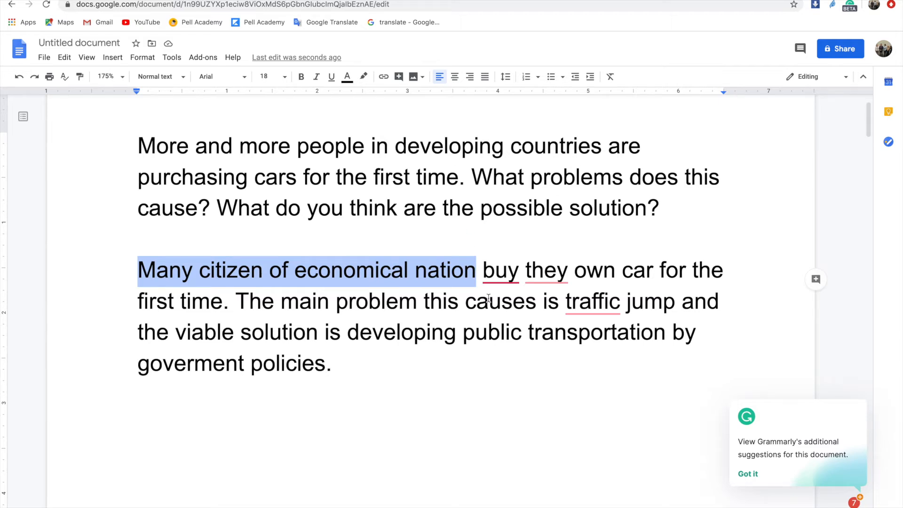
# Accept the suggested verb form "buys" in the paragraph's first sentence and highlight "economical nation"
pyautogui.moveTo(505, 271)
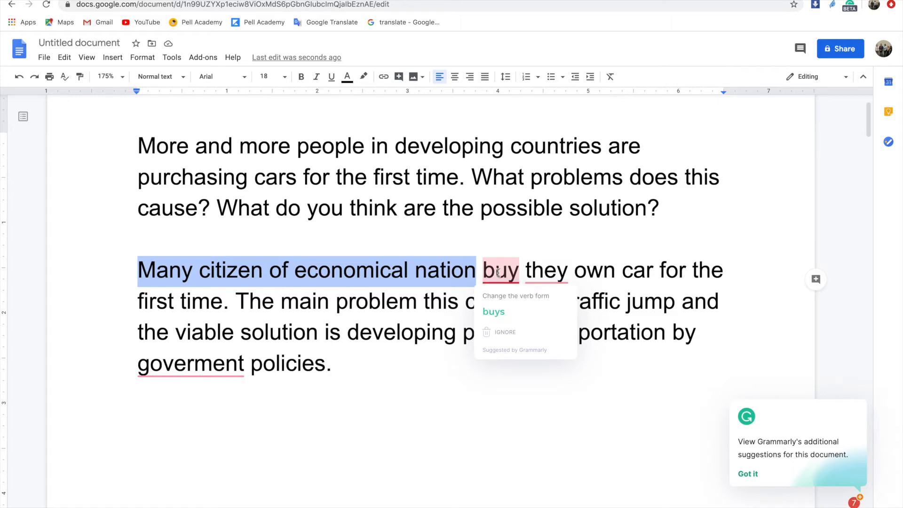
pyautogui.click(506, 312)
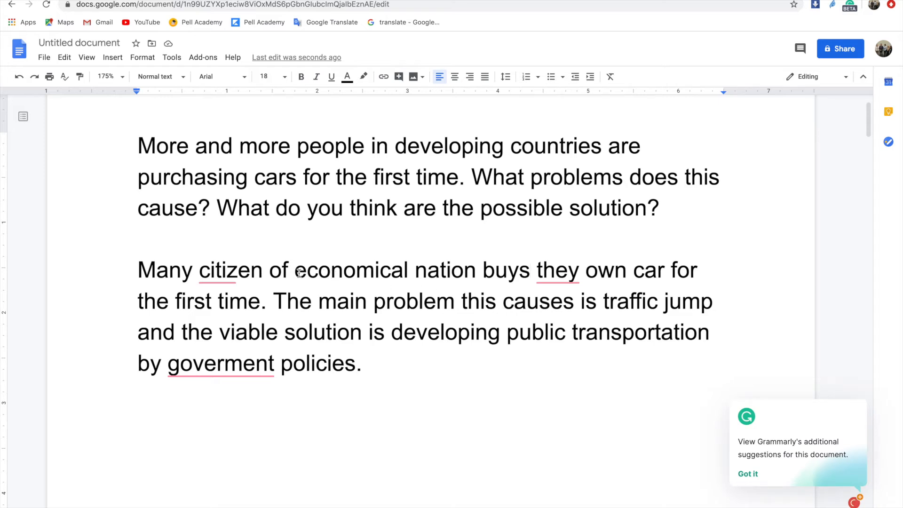
pyautogui.moveTo(299, 273); pyautogui.dragTo(473, 271)
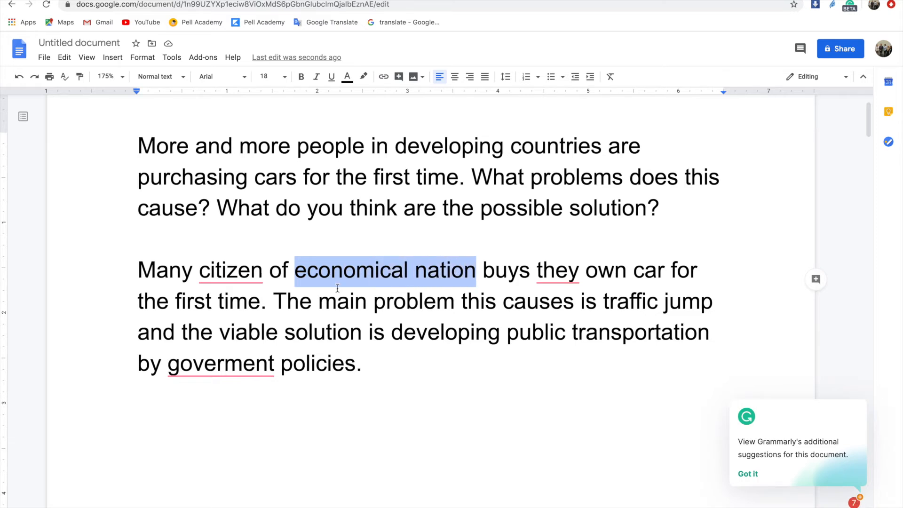
# Accept the suggested plural "citizens" and the suggested pronoun "their" in the paragraph's first sentence
pyautogui.click(223, 278)
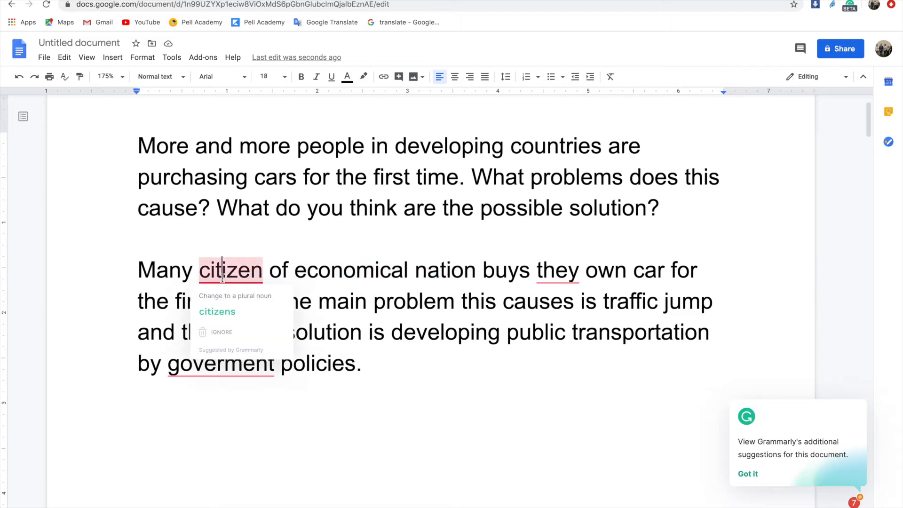
pyautogui.click(222, 318)
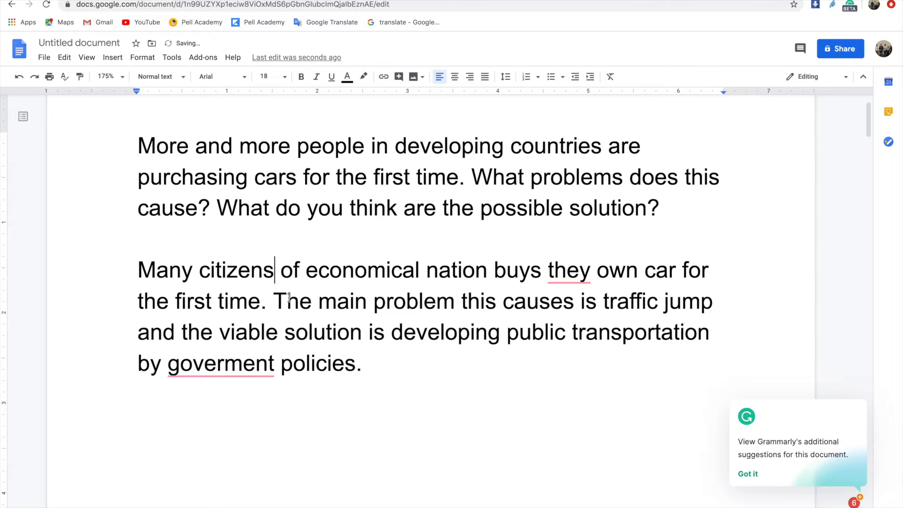
pyautogui.click(567, 273)
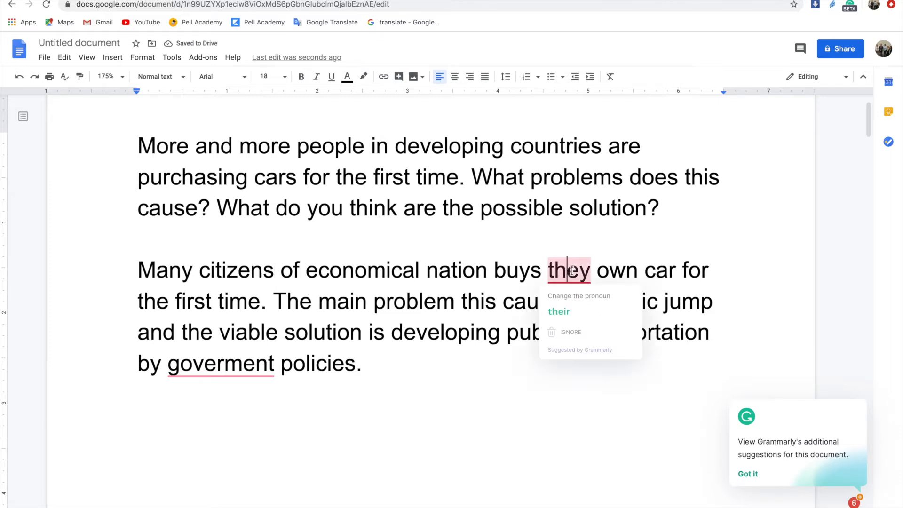
pyautogui.click(570, 310)
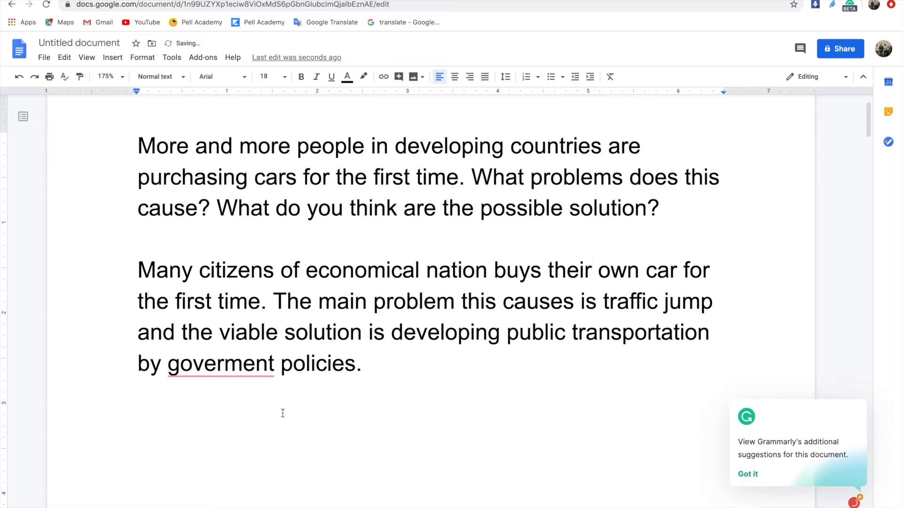
# Accept the suggested spelling "government" in the second sentence and the suggested verb form "buy" in the first sentence
pyautogui.click(226, 372)
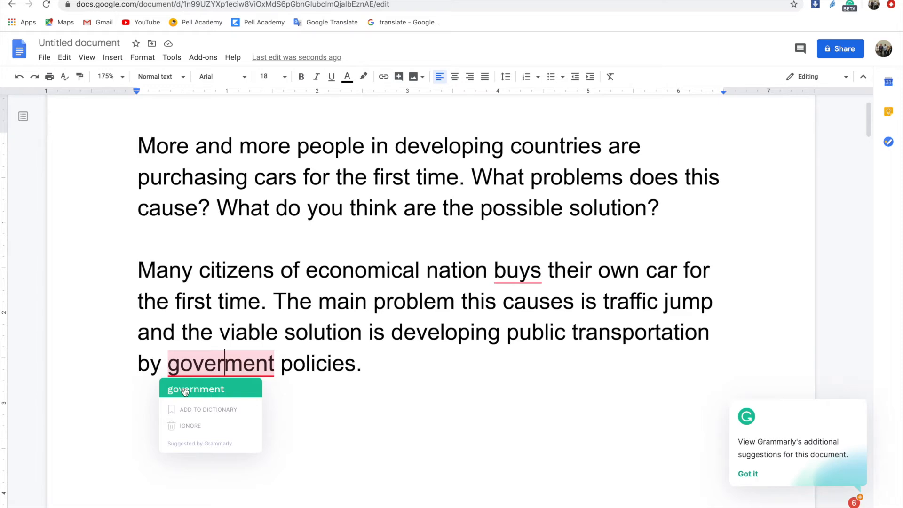
pyautogui.click(251, 379)
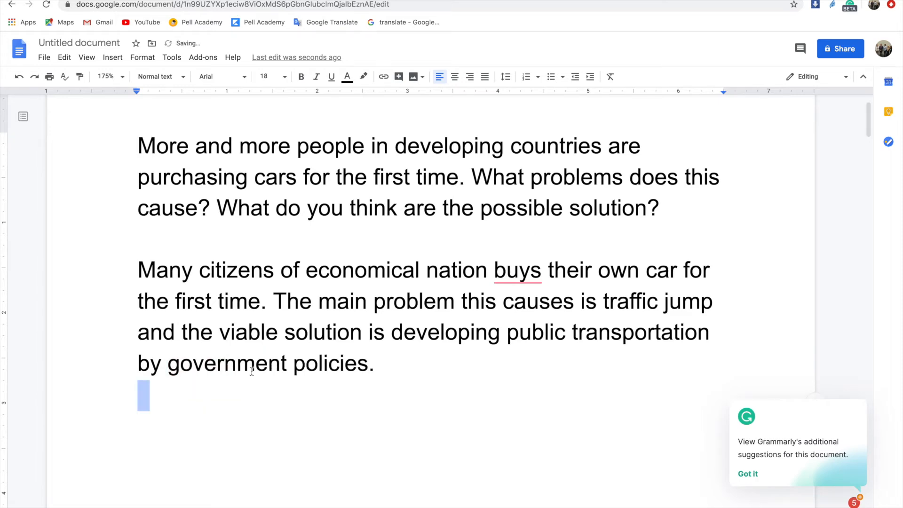
pyautogui.click(339, 363)
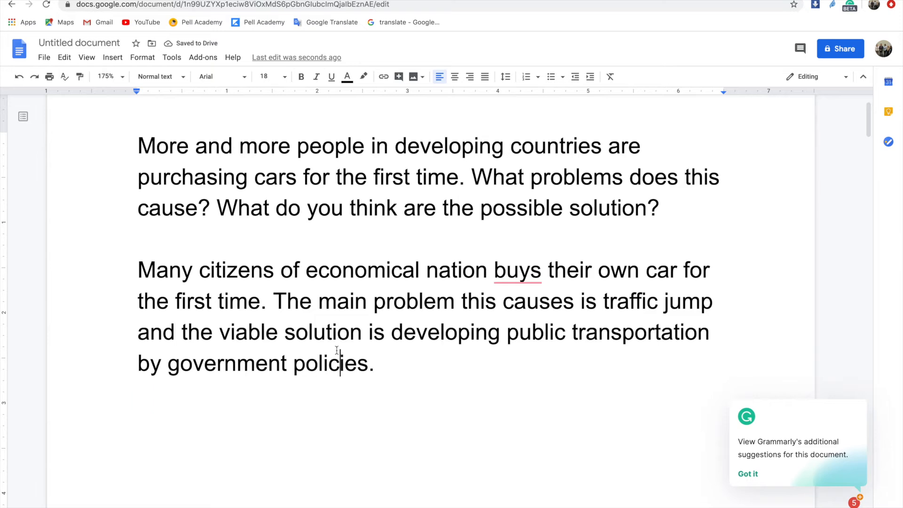
pyautogui.click(520, 275)
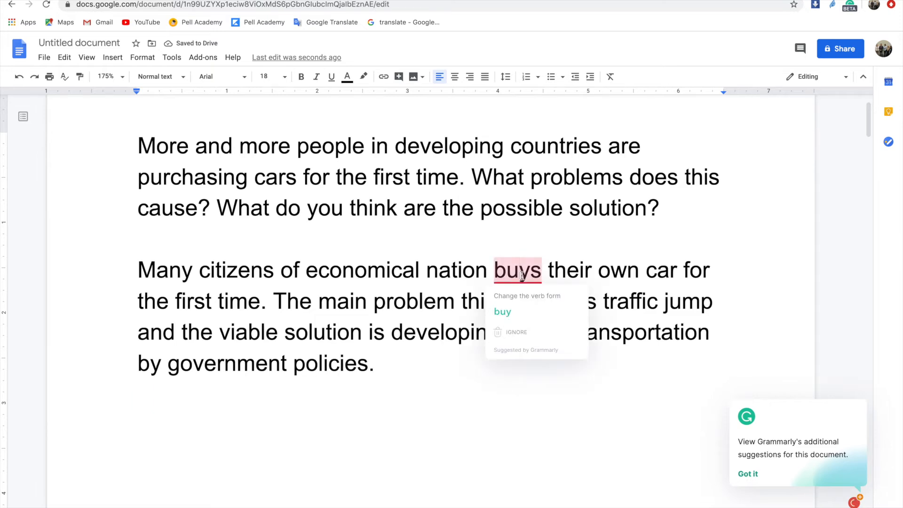
pyautogui.click(513, 317)
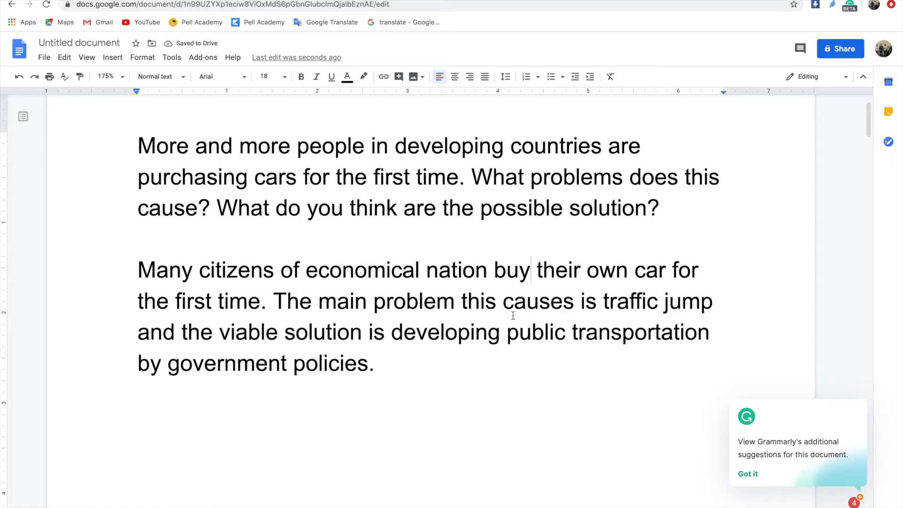
# Review the whole introduction paragraph, leaving the cursor at the end of its last sentence
pyautogui.click(322, 296)
pyautogui.moveTo(138, 271); pyautogui.dragTo(371, 365)
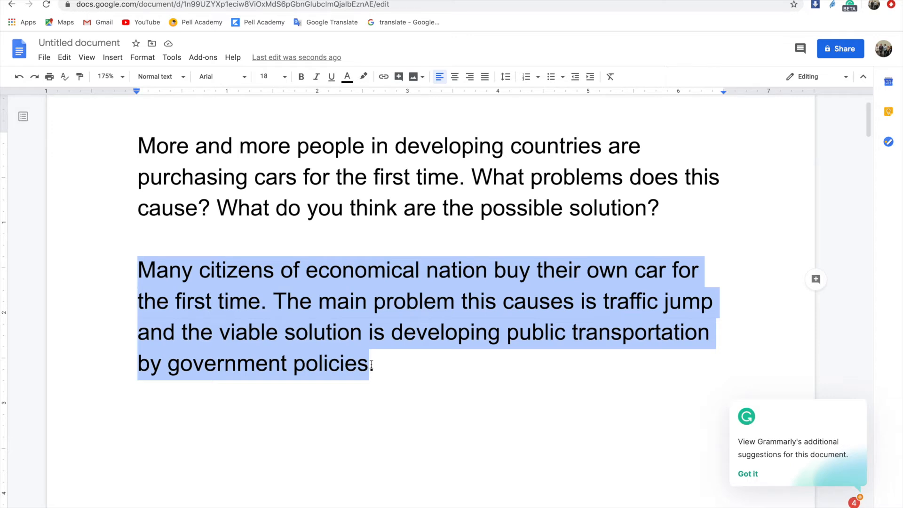
pyautogui.click(380, 367)
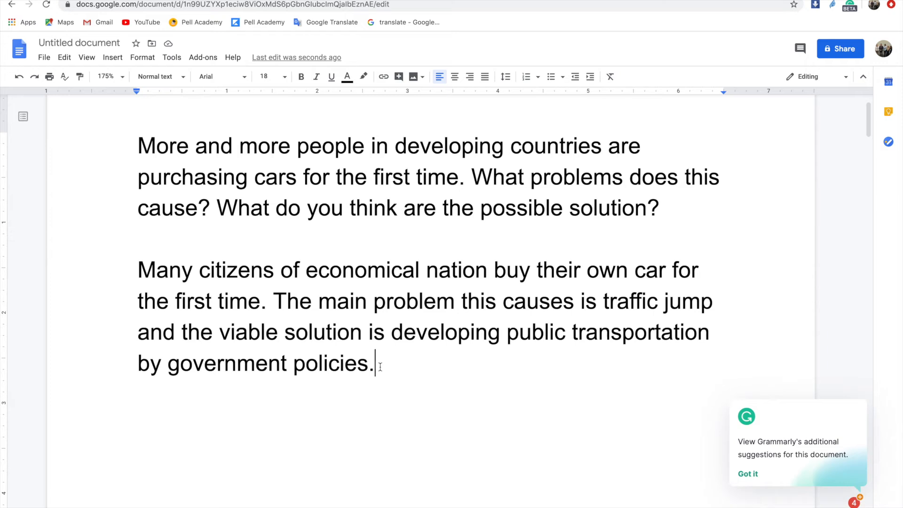